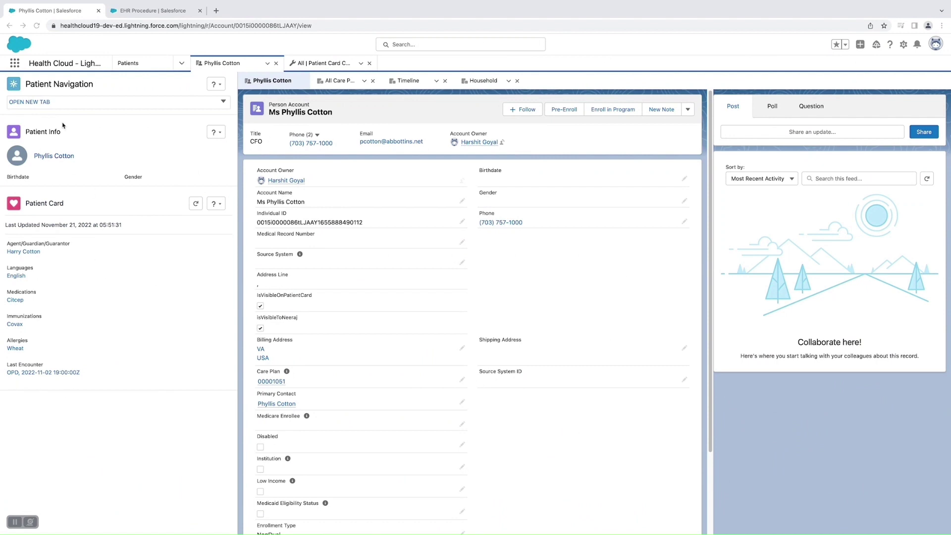
Step: Search the App Launcher for 'patient' and open the Patient Card Configurations list
{"action": "left_click", "coordinate": [15, 67]}
{"action": "type", "text": "pa"}
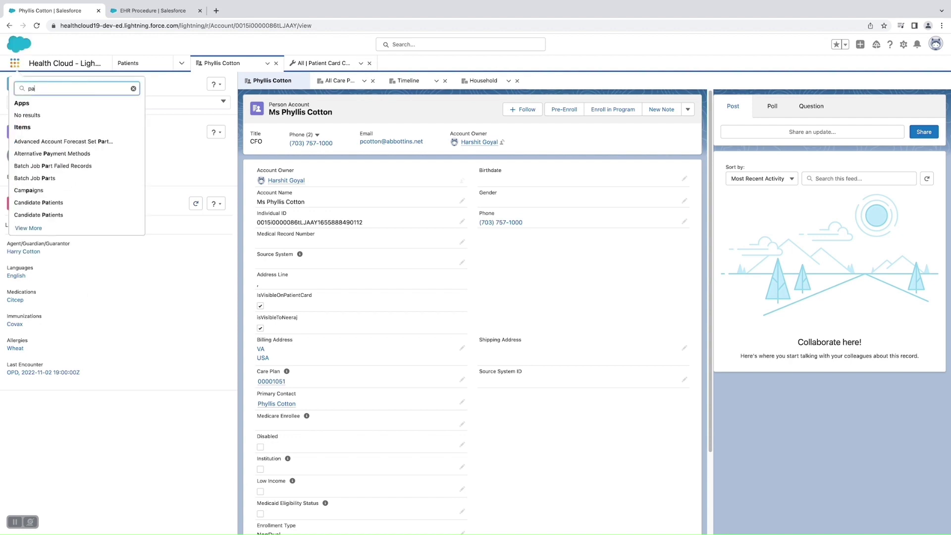
{"action": "type", "text": "itent="}
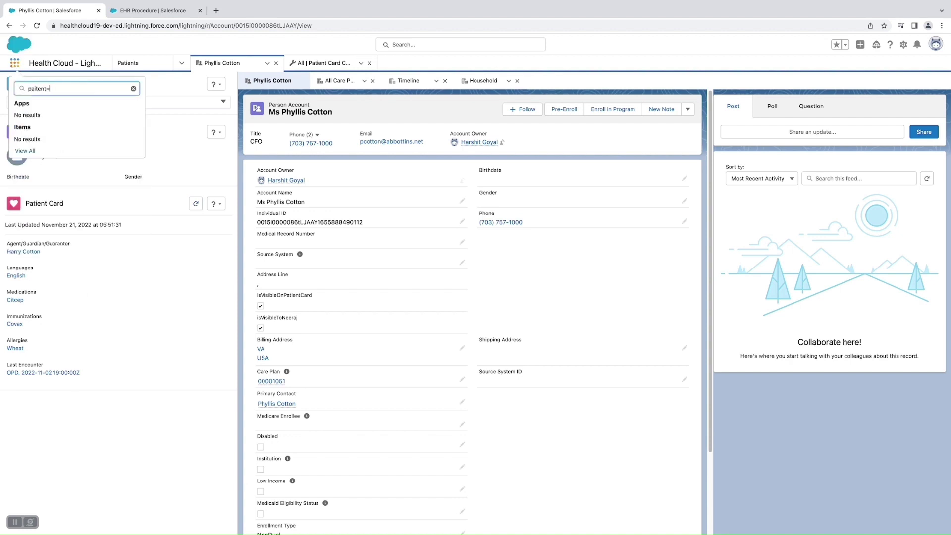
{"action": "key", "text": "BackSpace"}
{"action": "key", "text": "BackSpace"}
{"action": "key", "text": "BackSpace"}
{"action": "key", "text": "BackSpace"}
{"action": "key", "text": "BackSpace"}
{"action": "key", "text": "BackSpace"}
{"action": "key", "text": "BackSpace"}
{"action": "type", "text": "pa"}
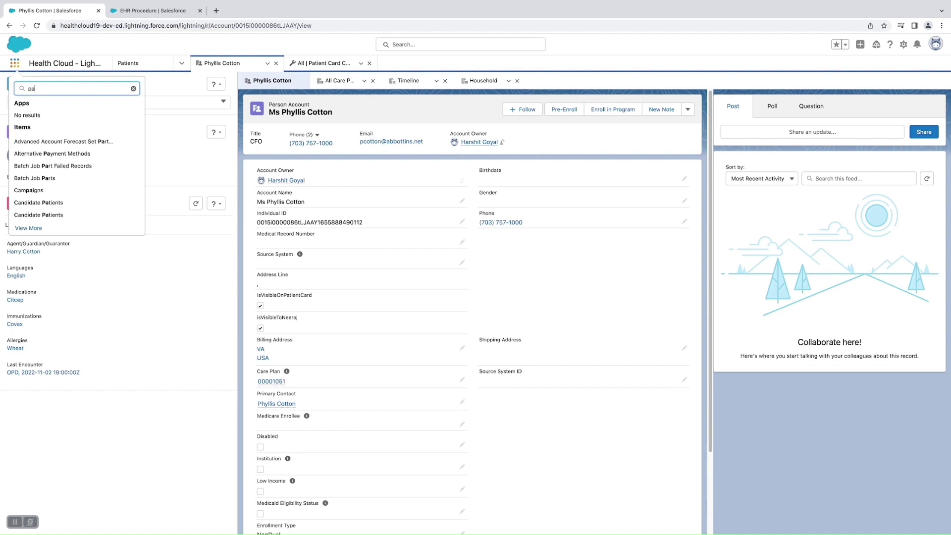
{"action": "type", "text": "tient"}
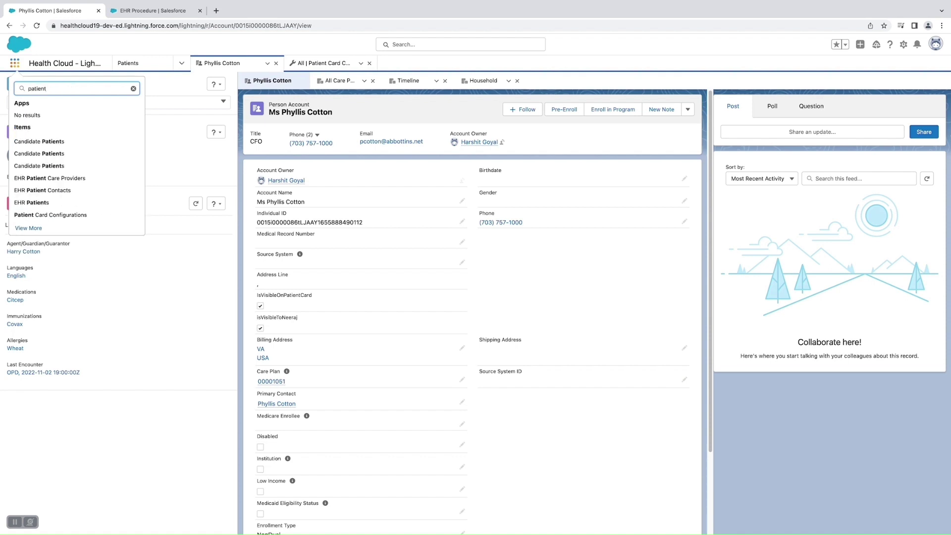
{"action": "left_click", "coordinate": [56, 213]}
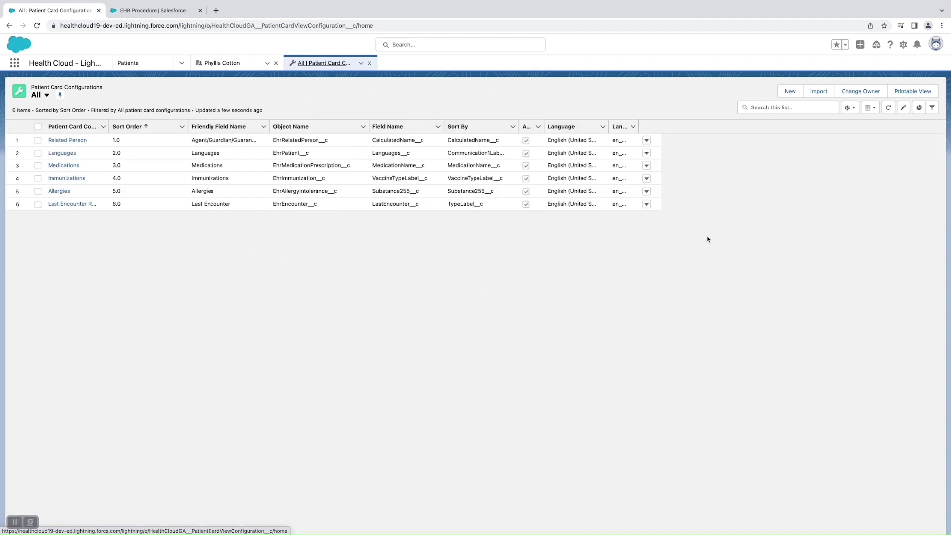
Step: Start a blank Patient Card Configuration record, then go to the EHR Procedure setup tab
{"action": "left_click", "coordinate": [786, 94]}
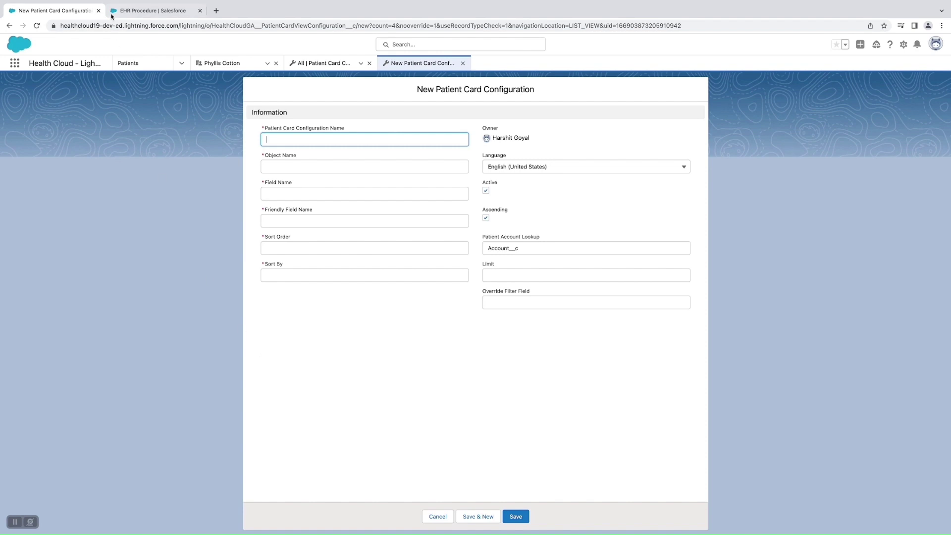
{"action": "left_click", "coordinate": [128, 11]}
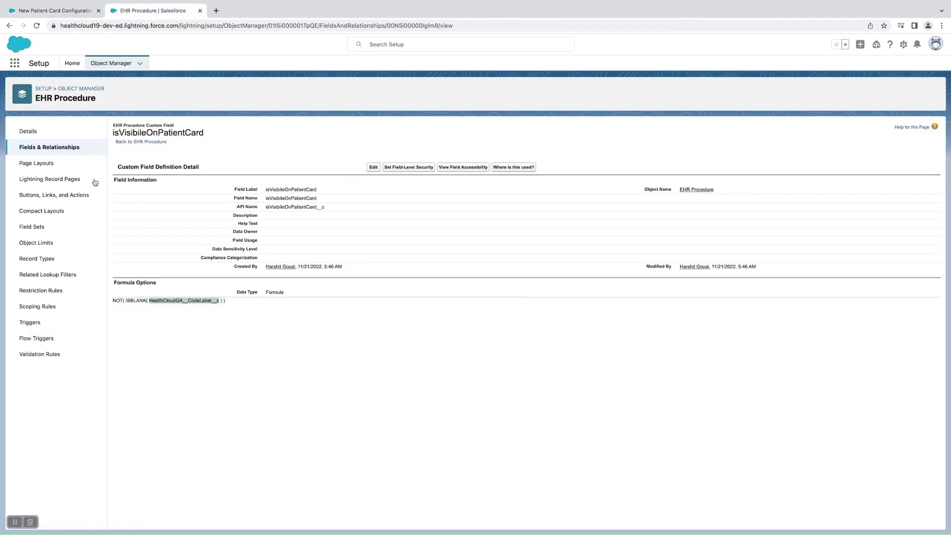
Step: Check the EHR Procedure Code Label API name and the isVisibileOnPatientCard formula referencing it
{"action": "left_click", "coordinate": [71, 148]}
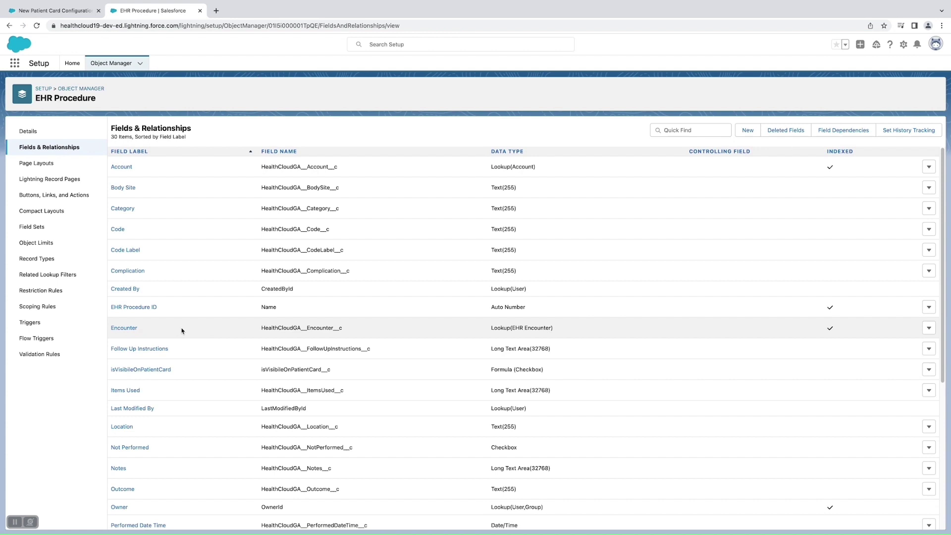
{"action": "double_click", "coordinate": [273, 252]}
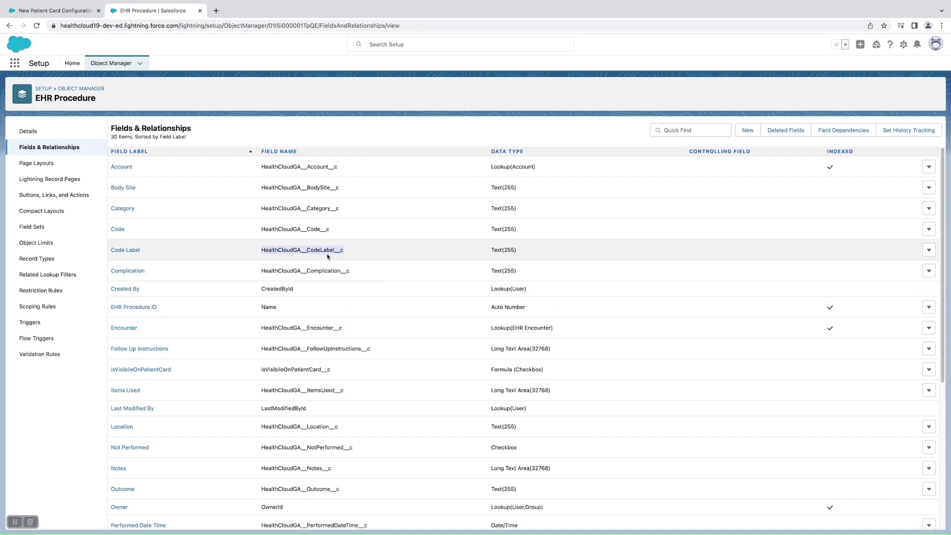
{"action": "double_click", "coordinate": [326, 253]}
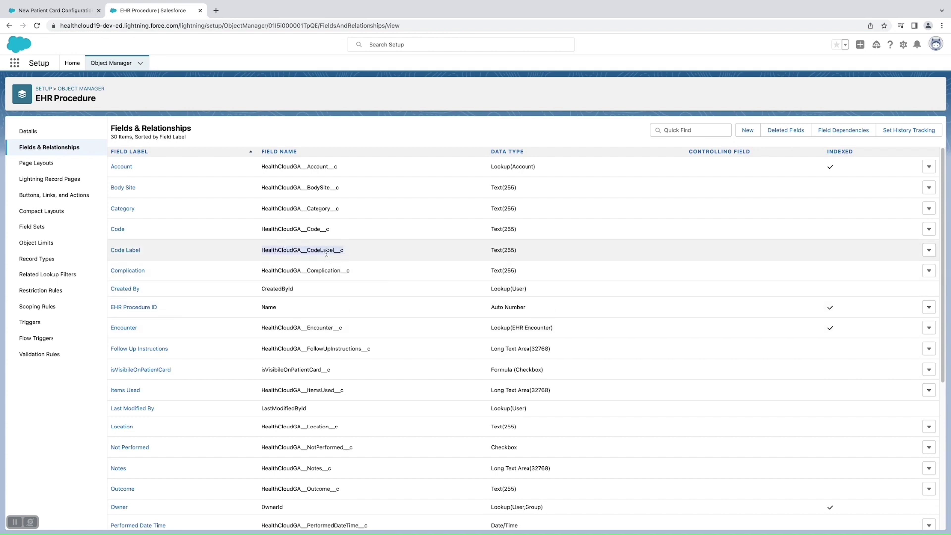
{"action": "double_click", "coordinate": [287, 369]}
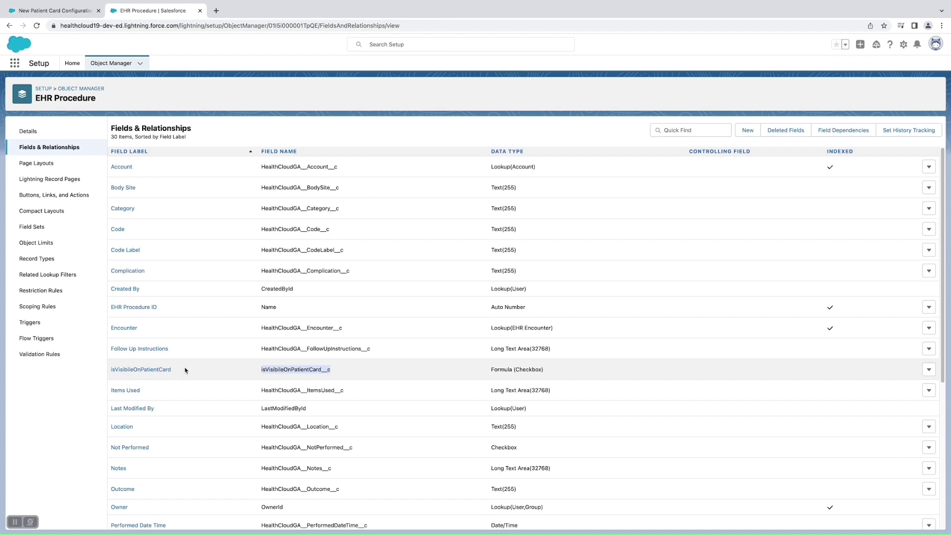
{"action": "left_click", "coordinate": [170, 370]}
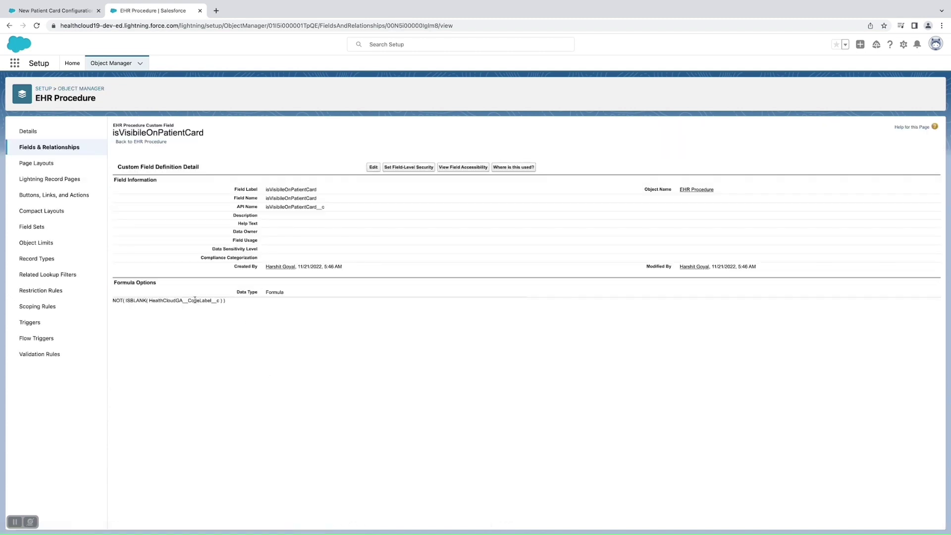
{"action": "double_click", "coordinate": [195, 299]}
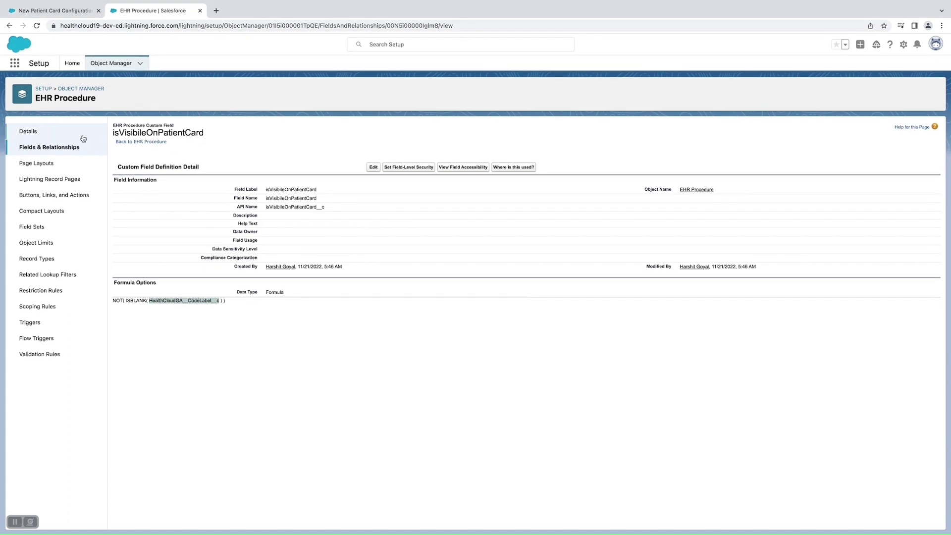
{"action": "left_click", "coordinate": [64, 138]}
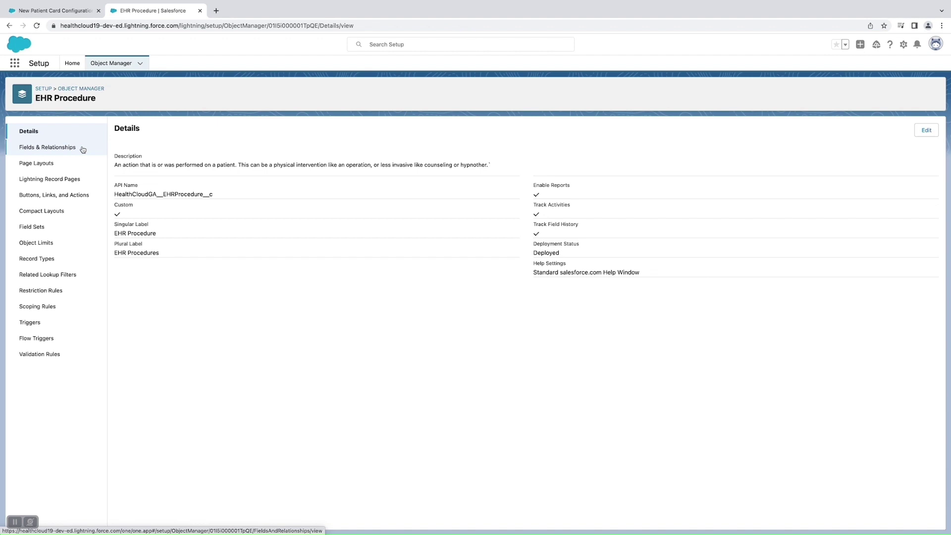
{"action": "left_click", "coordinate": [77, 148]}
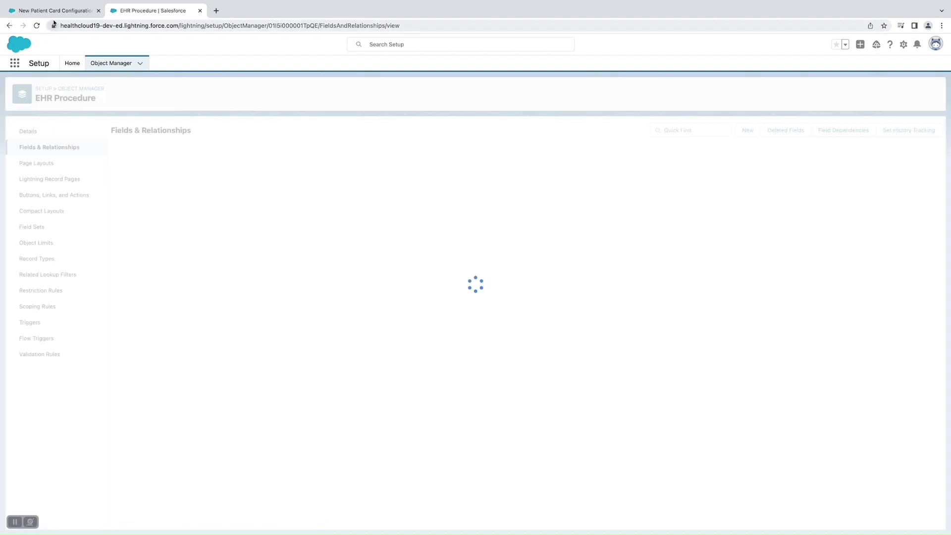
Step: Enter 'Recent Procedure' as the new configuration's name
{"action": "left_click", "coordinate": [55, 10]}
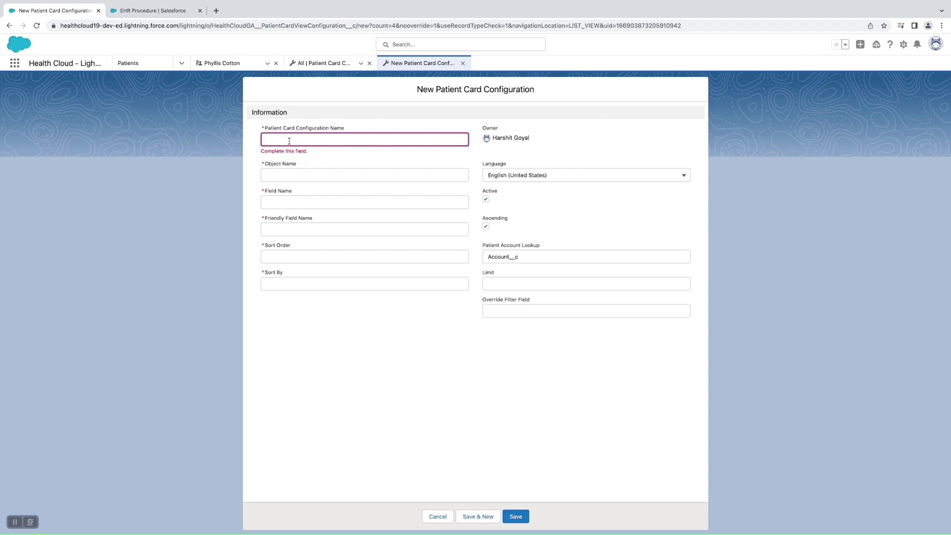
{"action": "type", "text": "Recent Procedureq"}
{"action": "key", "text": "BackSpace"}
Step: Set Object Name to the EHR Procedure API name, HealthCloudGA__EHRProcedure__c
{"action": "mouse_move", "coordinate": [136, 17]}
{"action": "left_click", "coordinate": [143, 33]}
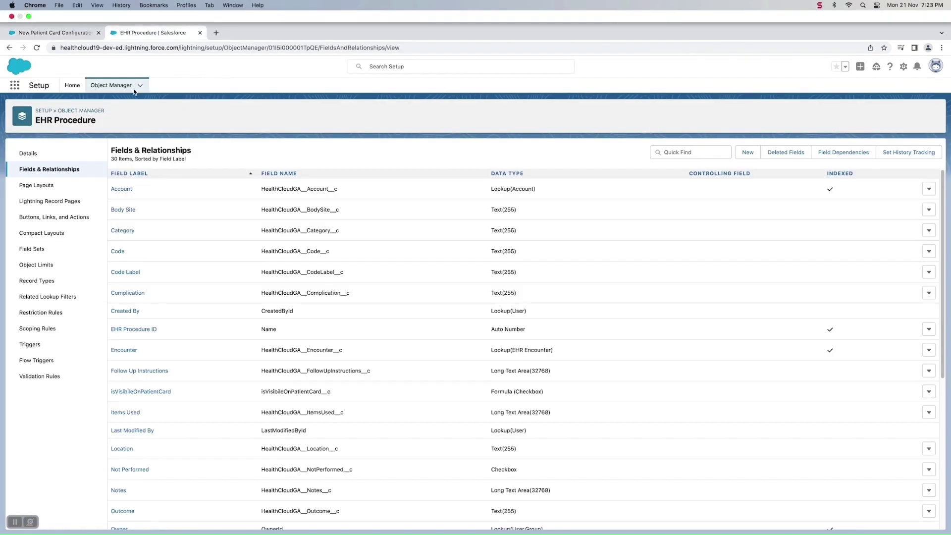
{"action": "left_click", "coordinate": [96, 137]}
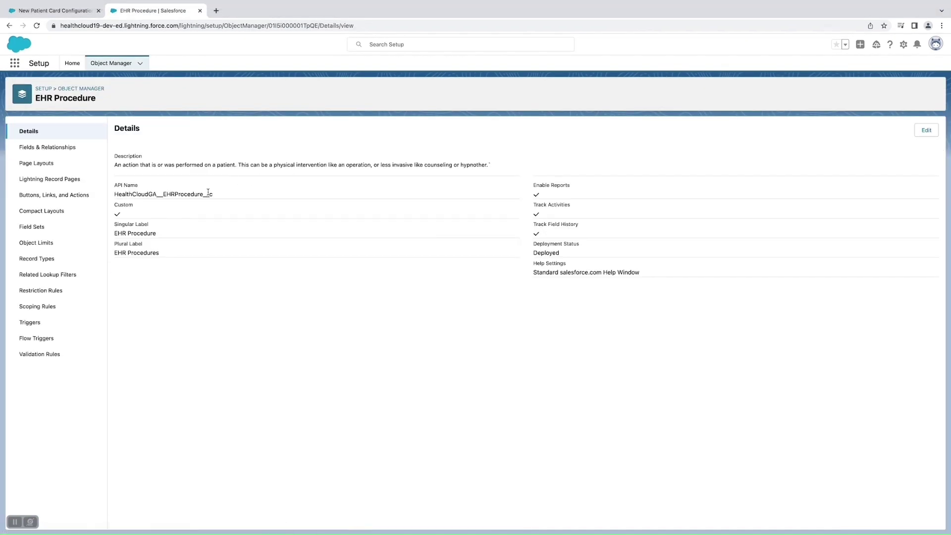
{"action": "double_click", "coordinate": [186, 193]}
{"action": "right_click", "coordinate": [187, 194]}
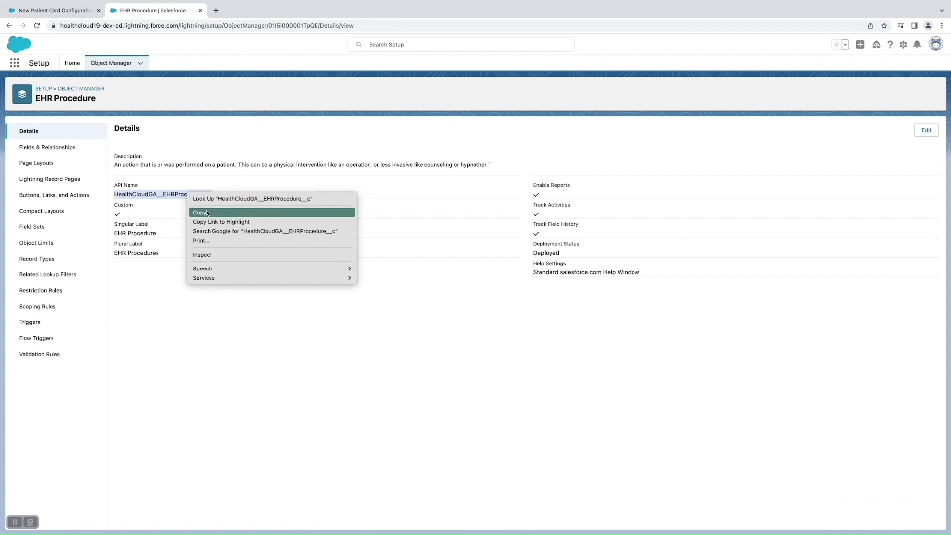
{"action": "left_click", "coordinate": [201, 211]}
{"action": "mouse_move", "coordinate": [42, 18]}
{"action": "left_click", "coordinate": [56, 32]}
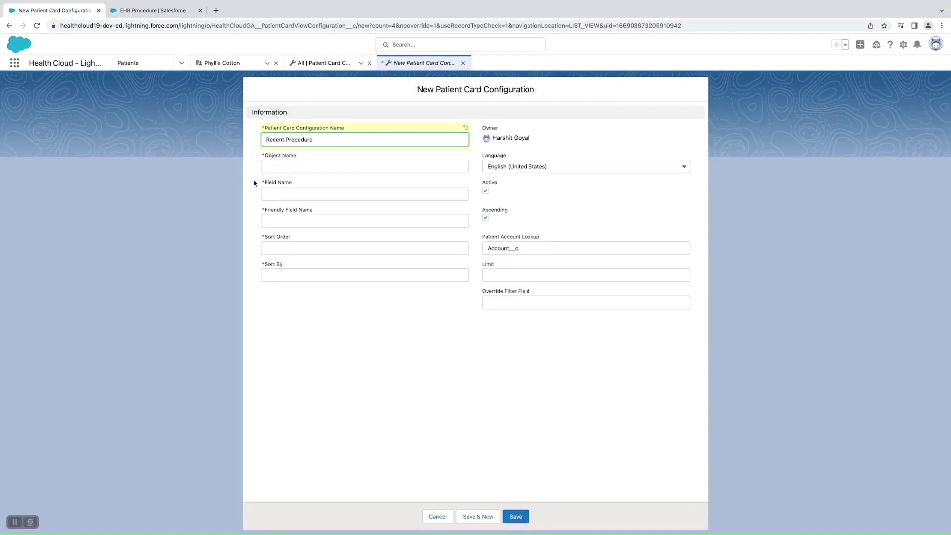
{"action": "left_click", "coordinate": [266, 169]}
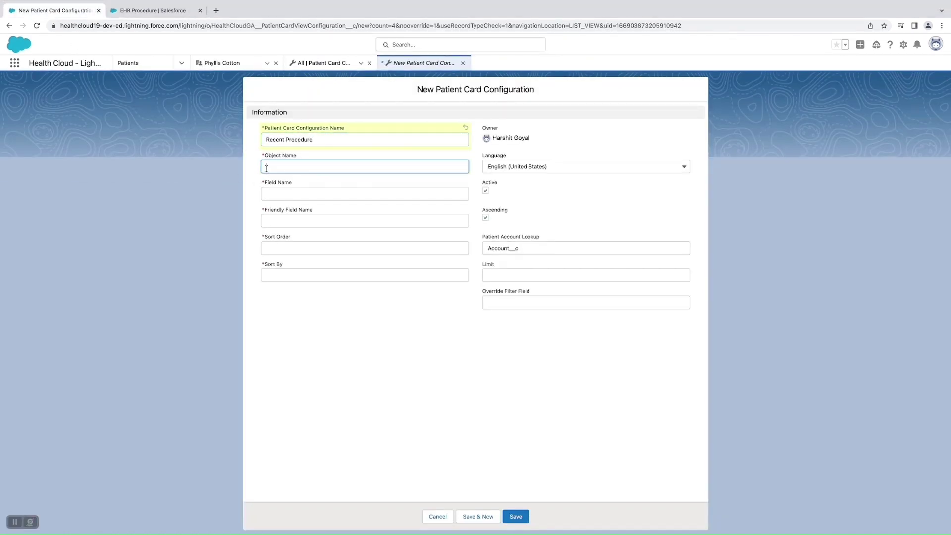
{"action": "key", "text": "super+v"}
Step: Set Field Name to the Code Label API name, HealthCloudGA__CodeLabel__c
{"action": "left_click", "coordinate": [136, 15]}
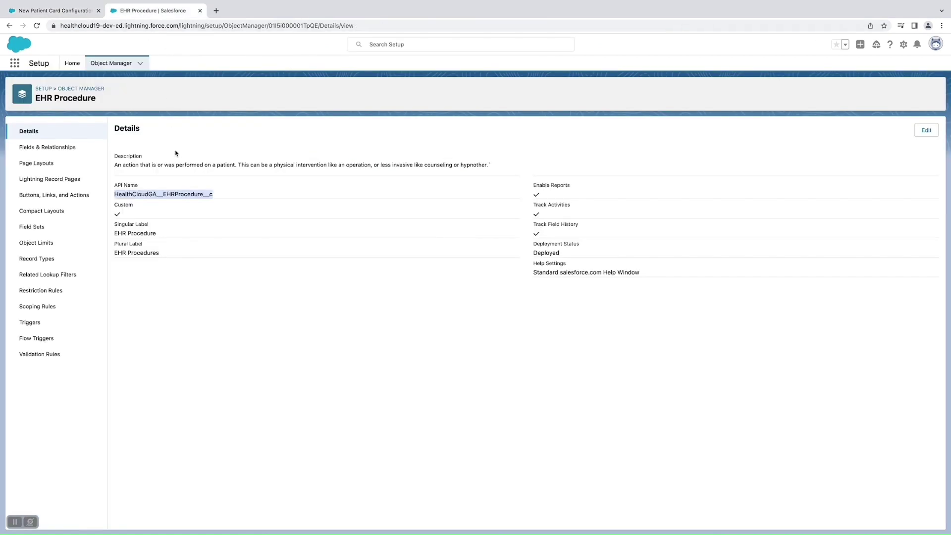
{"action": "left_click", "coordinate": [82, 147]}
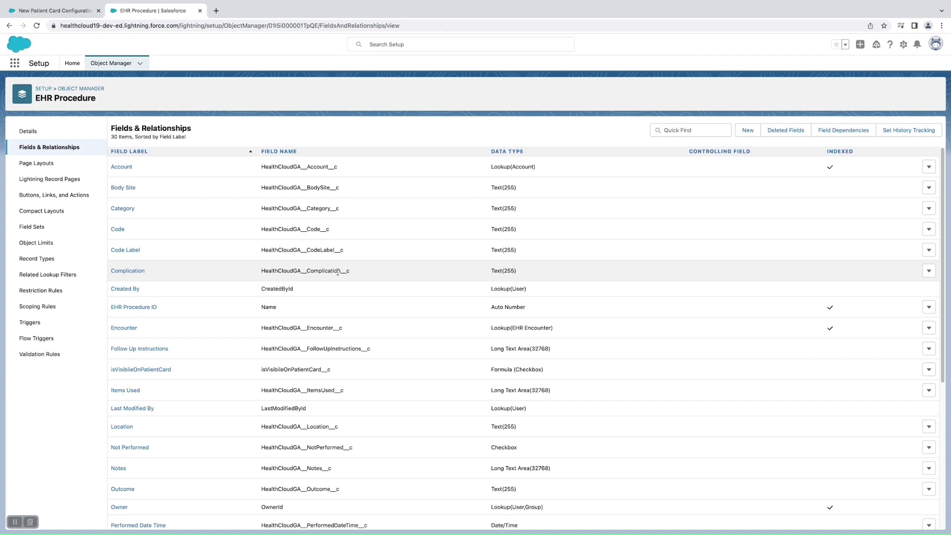
{"action": "double_click", "coordinate": [319, 250]}
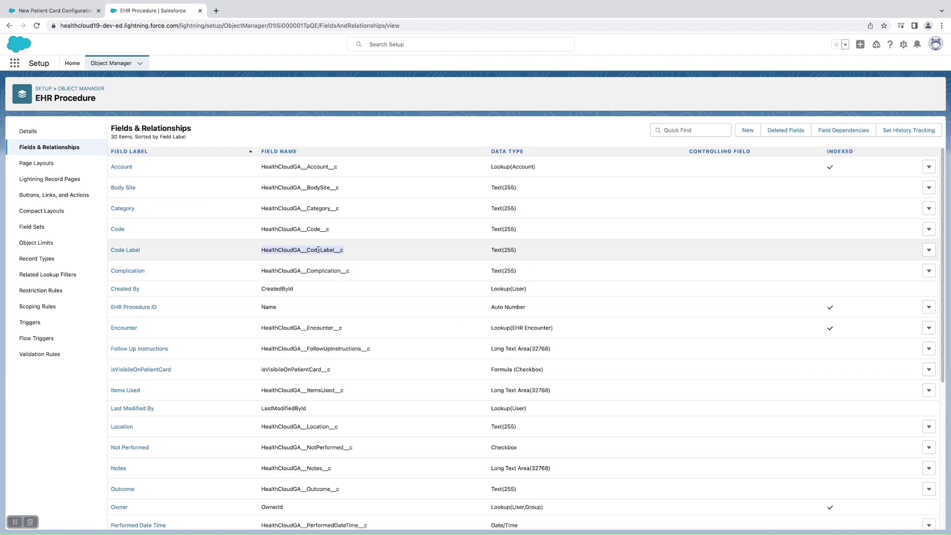
{"action": "left_click", "coordinate": [78, 13]}
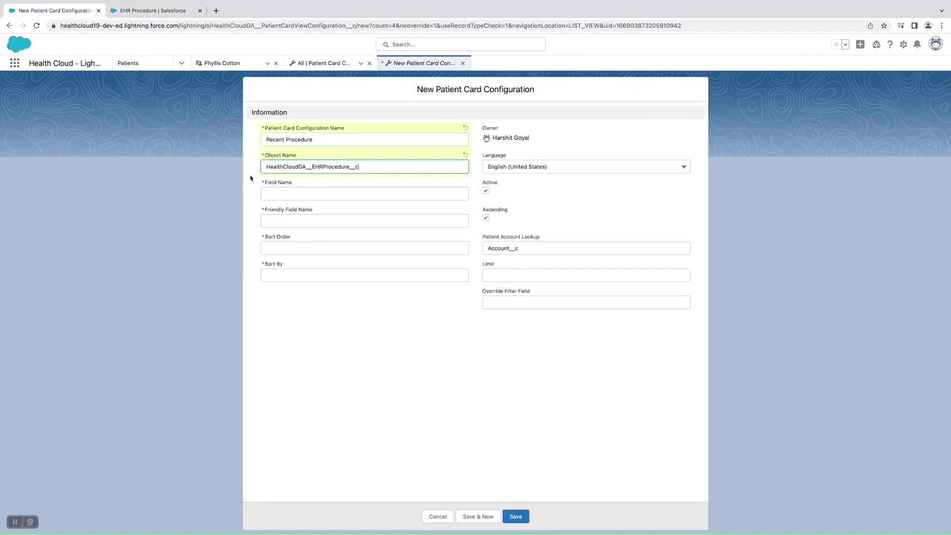
{"action": "left_click", "coordinate": [272, 188]}
{"action": "key", "text": "ctrl+v"}
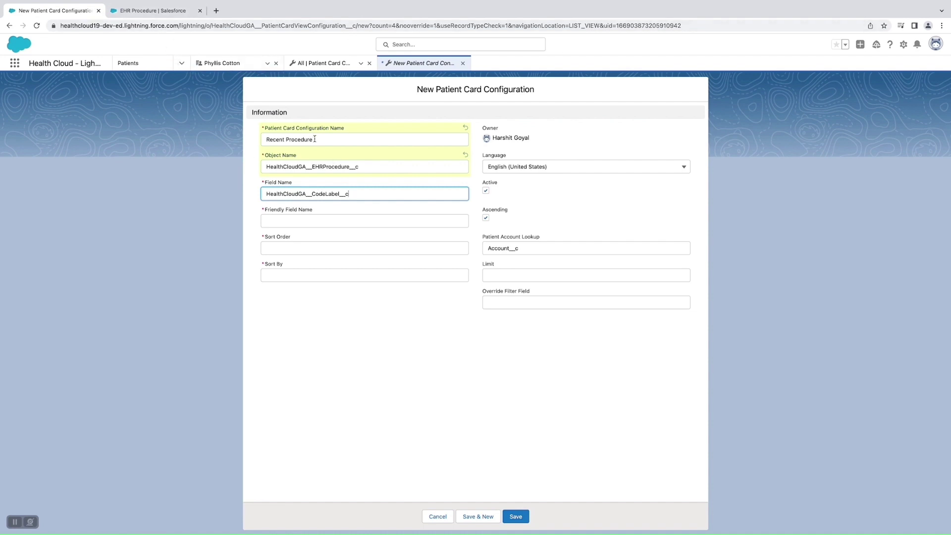
Step: Enter Friendly Field Name 'Recent Procedure' and Sort Order 7
{"action": "left_click", "coordinate": [352, 216]}
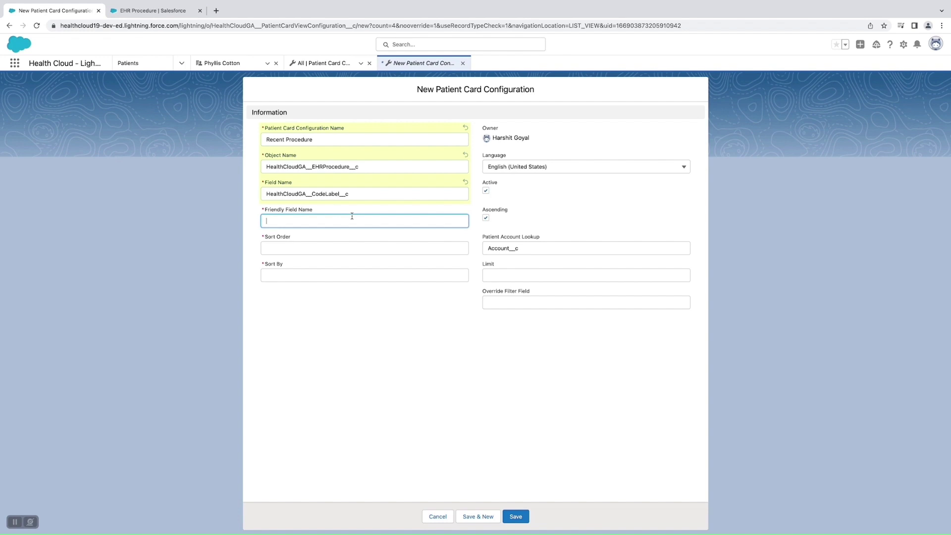
{"action": "type", "text": "Recent Procedure"}
{"action": "left_click", "coordinate": [353, 249]}
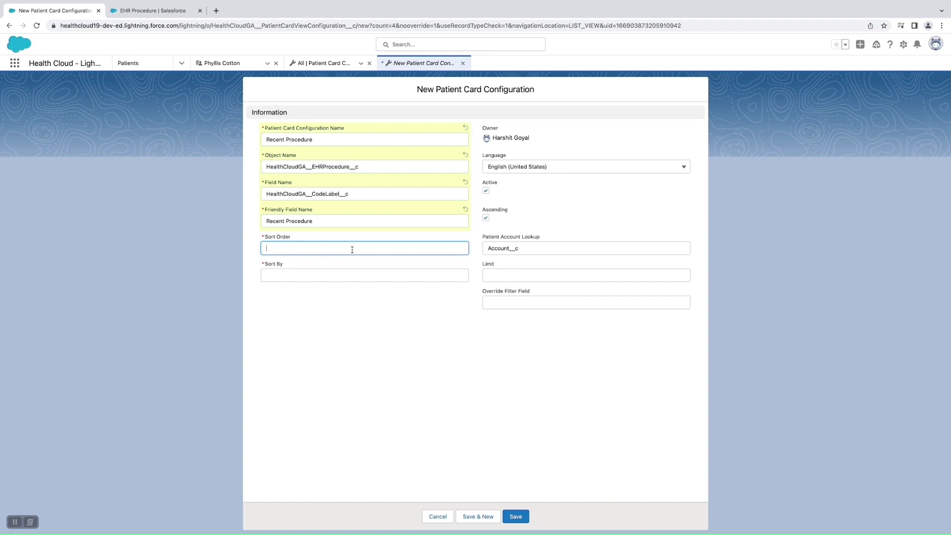
{"action": "type", "text": "7"}
Step: Fill Sort By with HealthCloudGA__CodeLabel__c and set the Limit to 1
{"action": "left_click", "coordinate": [378, 271]}
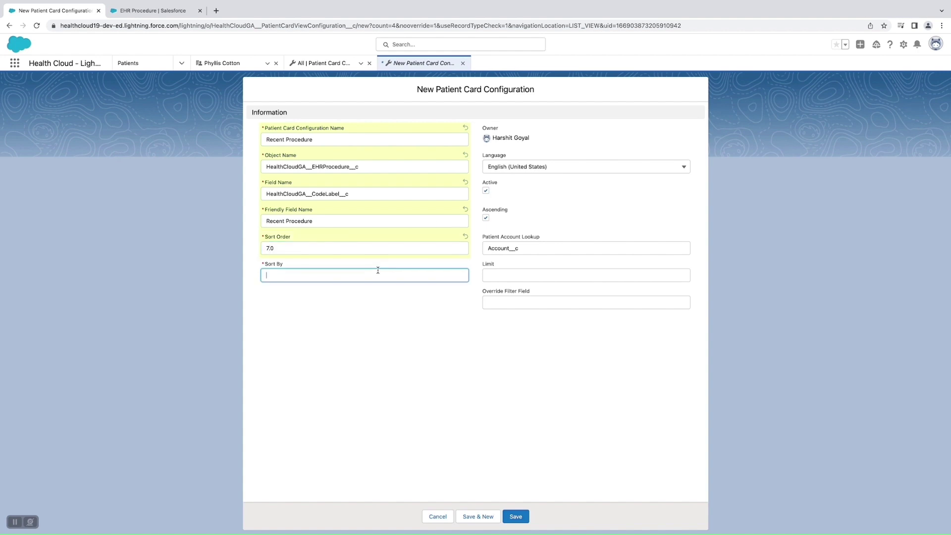
{"action": "left_click_drag", "start_coordinate": [361, 194], "coordinate": [264, 194]}
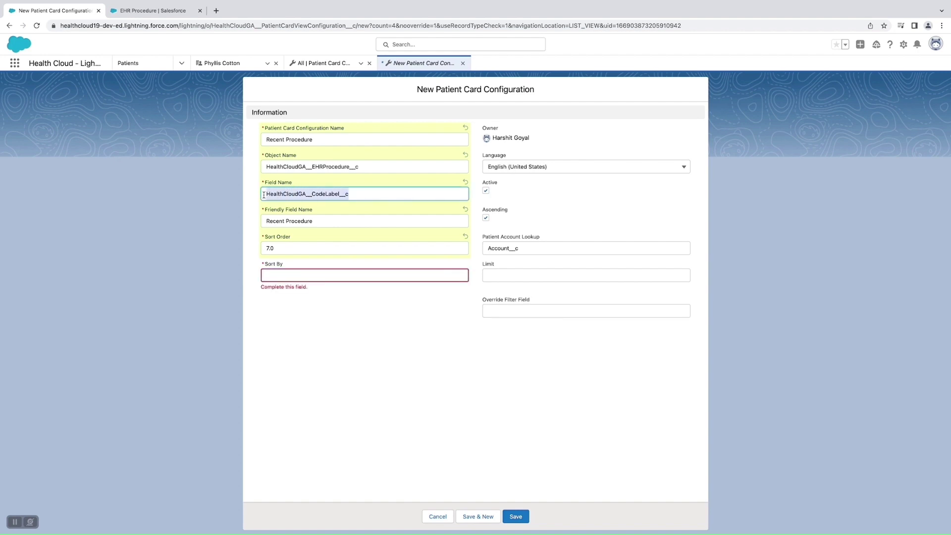
{"action": "left_click", "coordinate": [301, 272]}
{"action": "key", "text": "super+v"}
{"action": "left_click", "coordinate": [325, 300]}
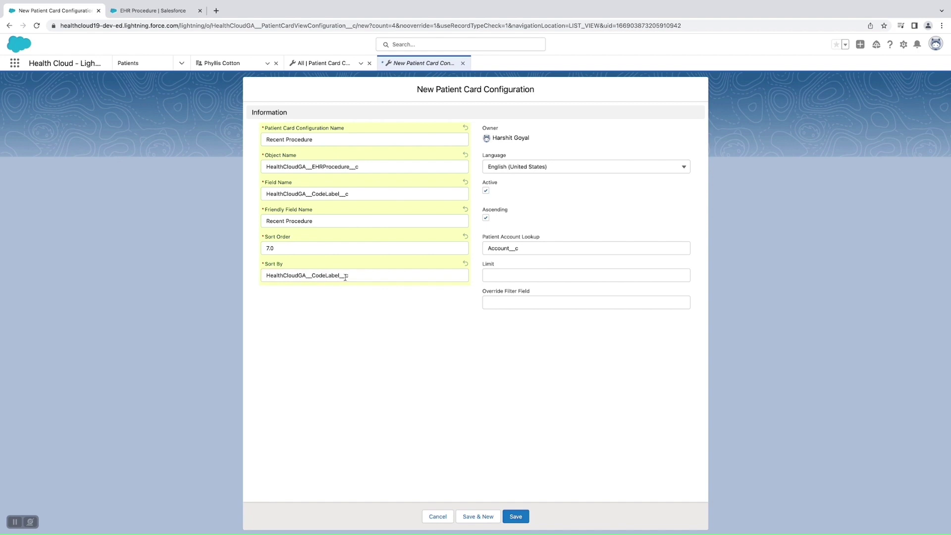
{"action": "left_click_drag", "start_coordinate": [349, 275], "coordinate": [263, 272]}
{"action": "left_click", "coordinate": [292, 302]}
{"action": "left_click", "coordinate": [369, 277]}
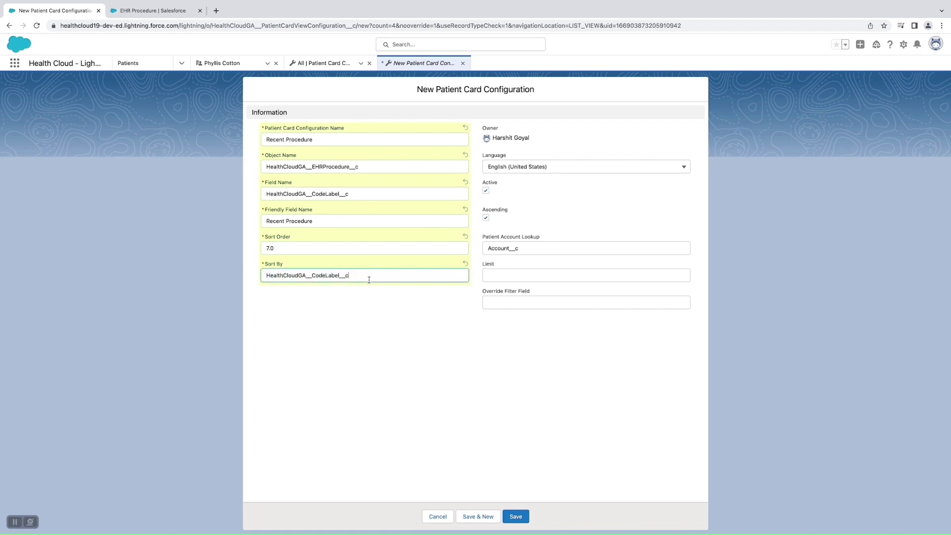
{"action": "double_click", "coordinate": [264, 280]}
{"action": "left_click", "coordinate": [341, 316]}
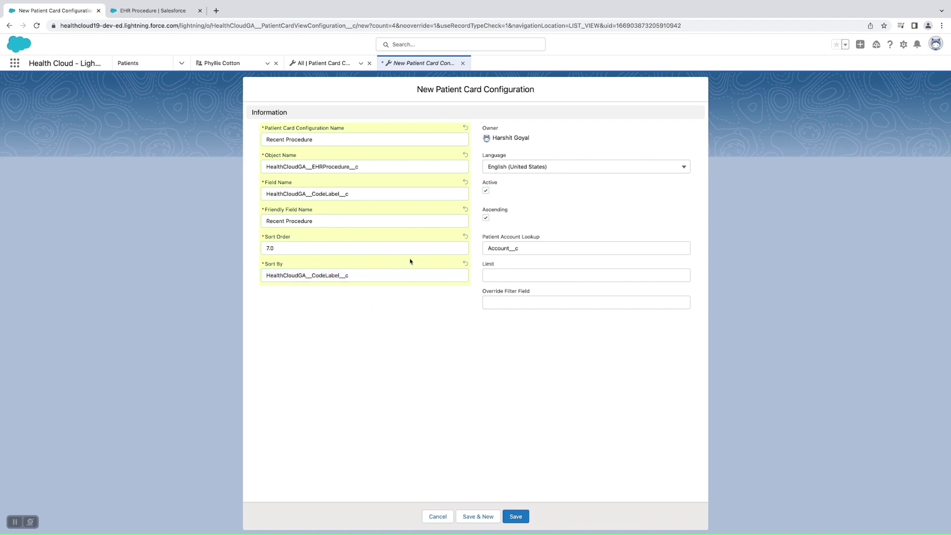
{"action": "left_click", "coordinate": [498, 274]}
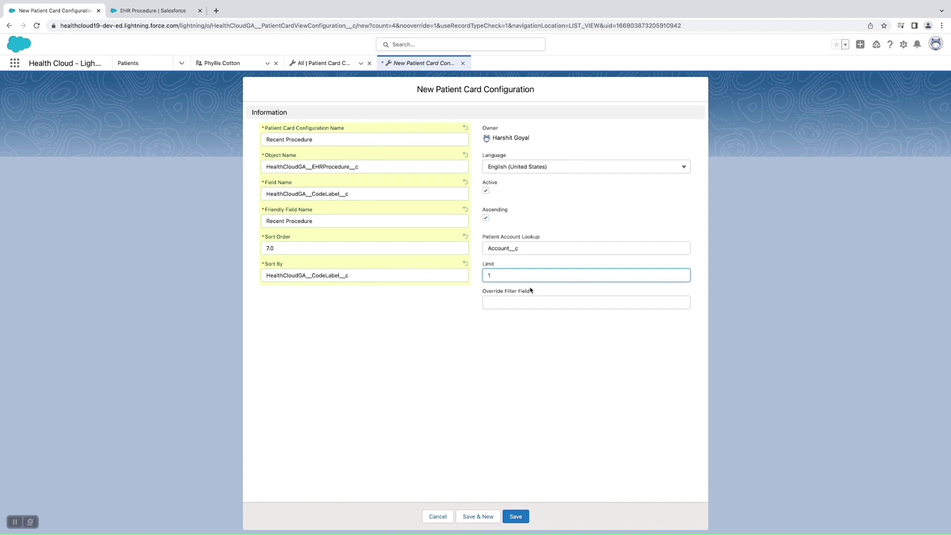
{"action": "left_click", "coordinate": [510, 302]}
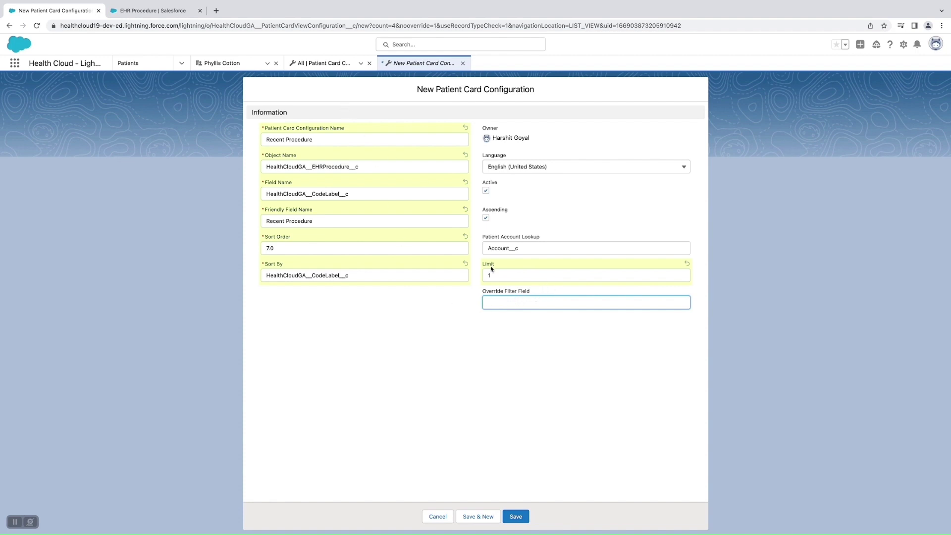
Step: Set Override Filter Field to the visibility field isVisibleOnPatientCard__c
{"action": "left_click", "coordinate": [158, 14]}
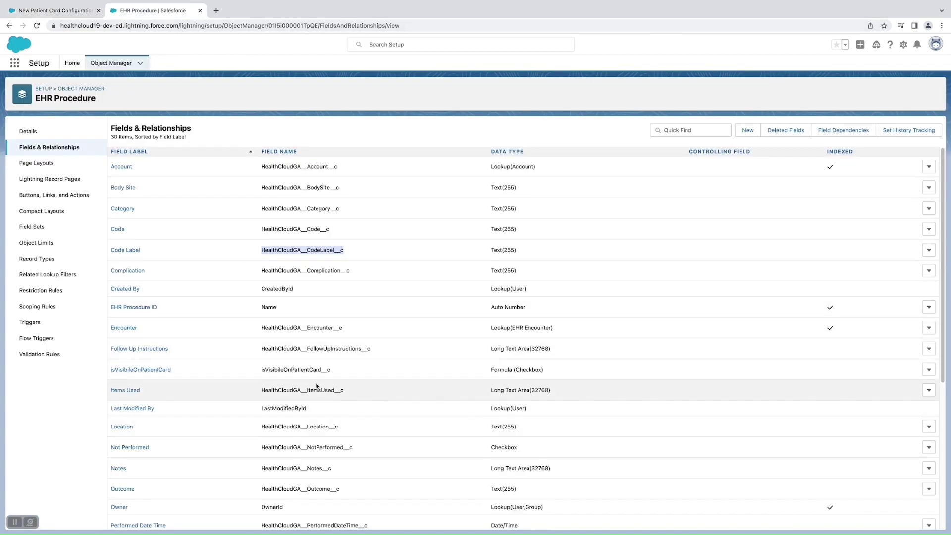
{"action": "scroll", "coordinate": [238, 335], "scroll_direction": "down", "scroll_amount": 1}
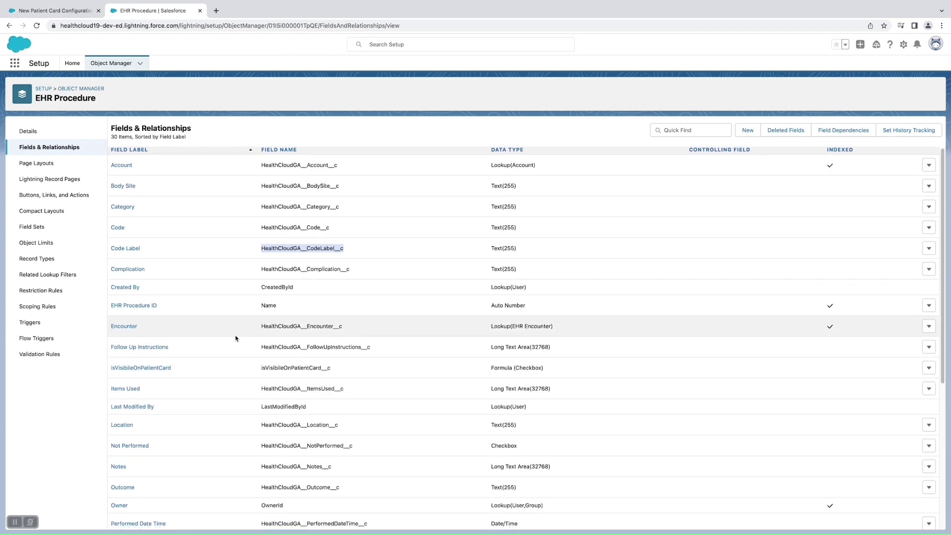
{"action": "left_click", "coordinate": [275, 369]}
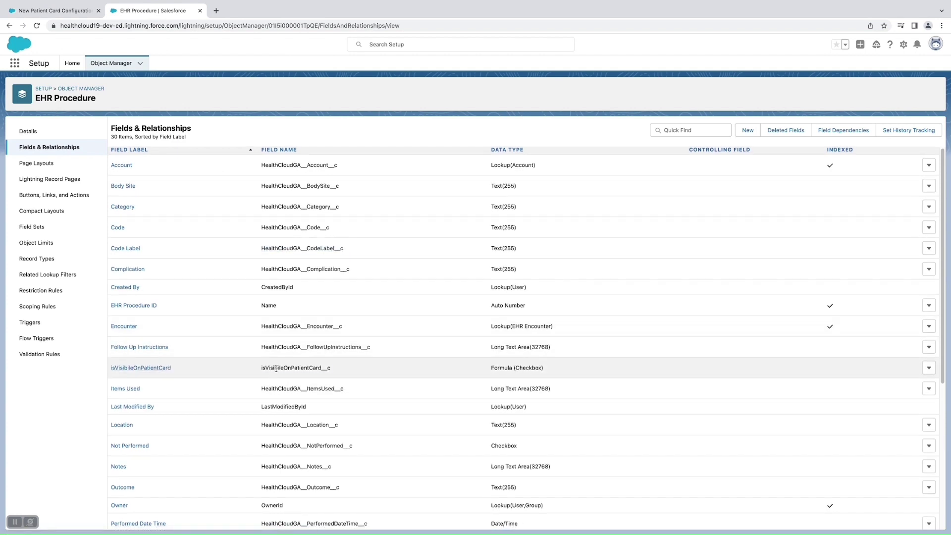
{"action": "double_click", "coordinate": [276, 368]}
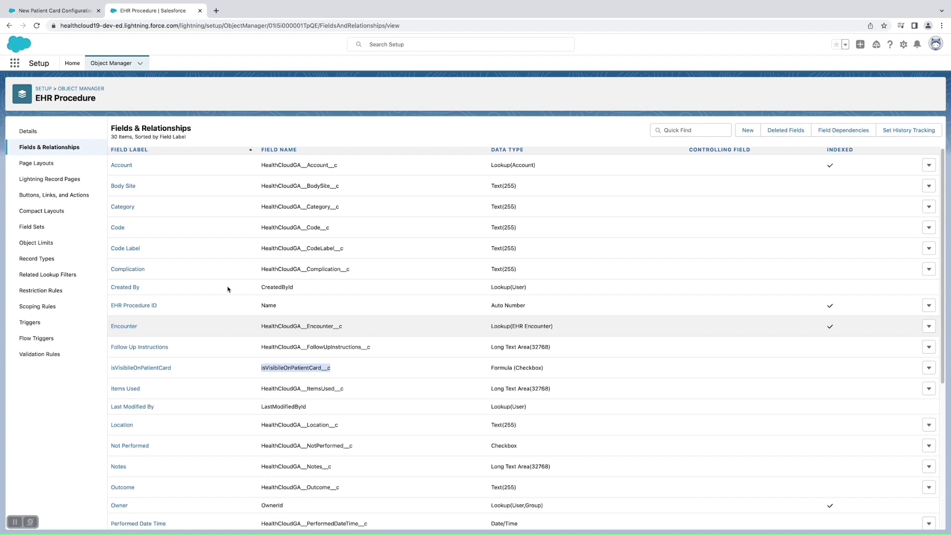
{"action": "key", "text": "ctrl+shift+Tab"}
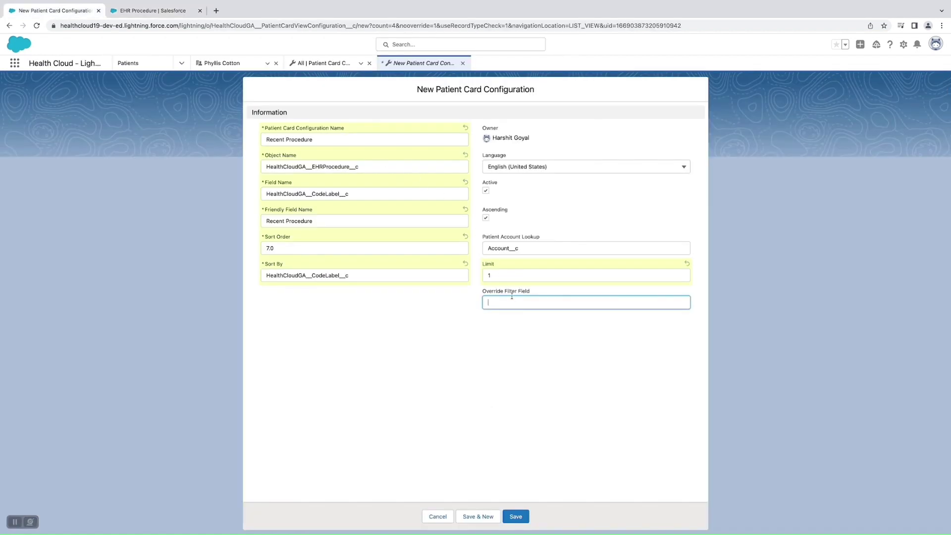
{"action": "key", "text": "ctrl+v"}
Step: Replace the Patient Account Lookup value with HealthCloudGA__Account__c
{"action": "left_click", "coordinate": [517, 246]}
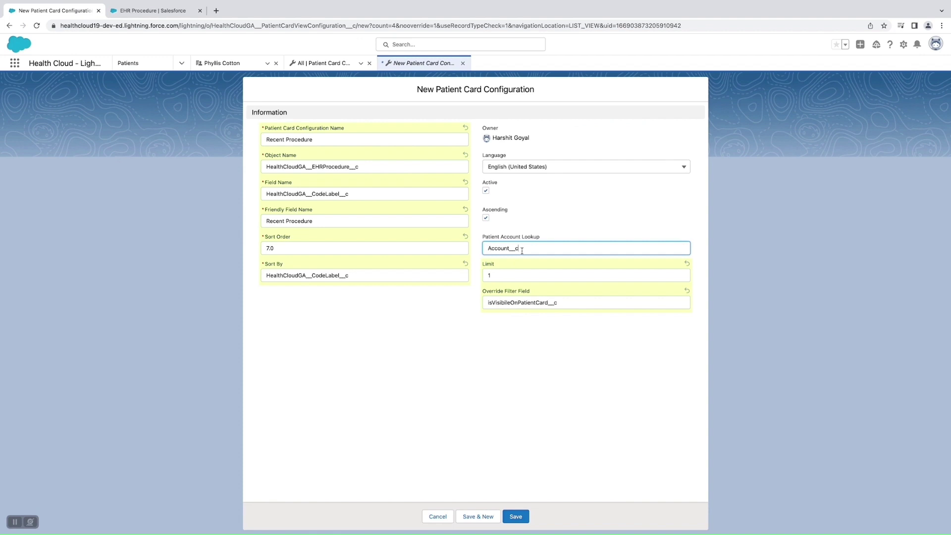
{"action": "left_click_drag", "start_coordinate": [521, 250], "coordinate": [445, 249]}
{"action": "left_click", "coordinate": [158, 12]}
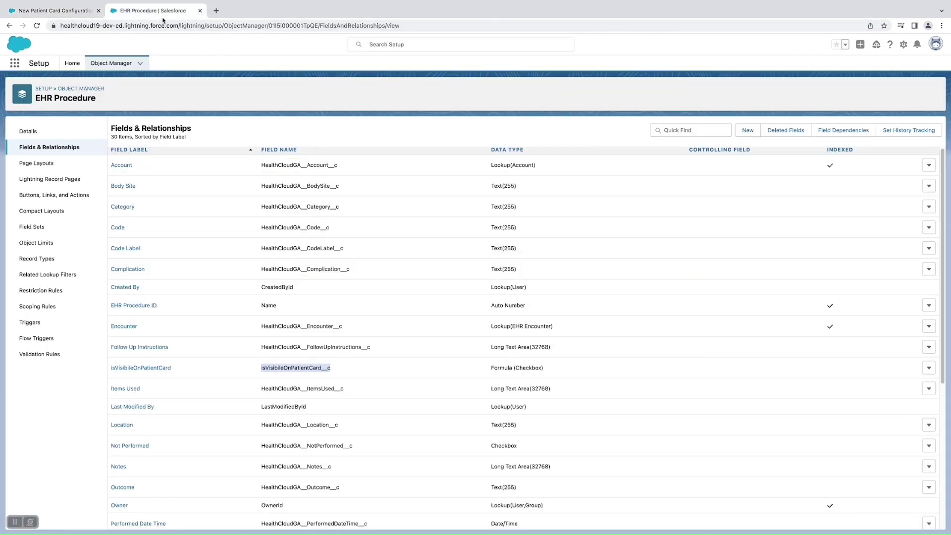
{"action": "double_click", "coordinate": [298, 165]}
{"action": "key", "text": "ctrl+c"}
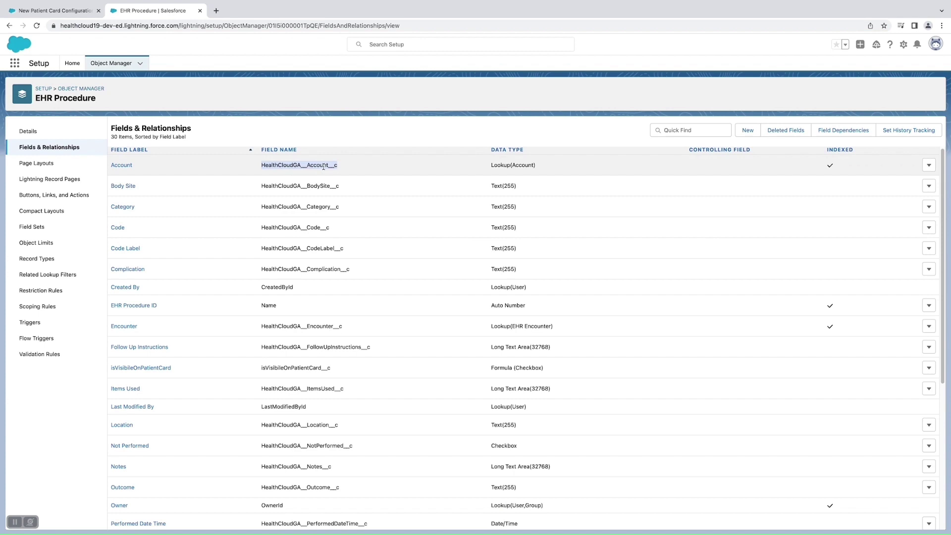
{"action": "left_click", "coordinate": [85, 10]}
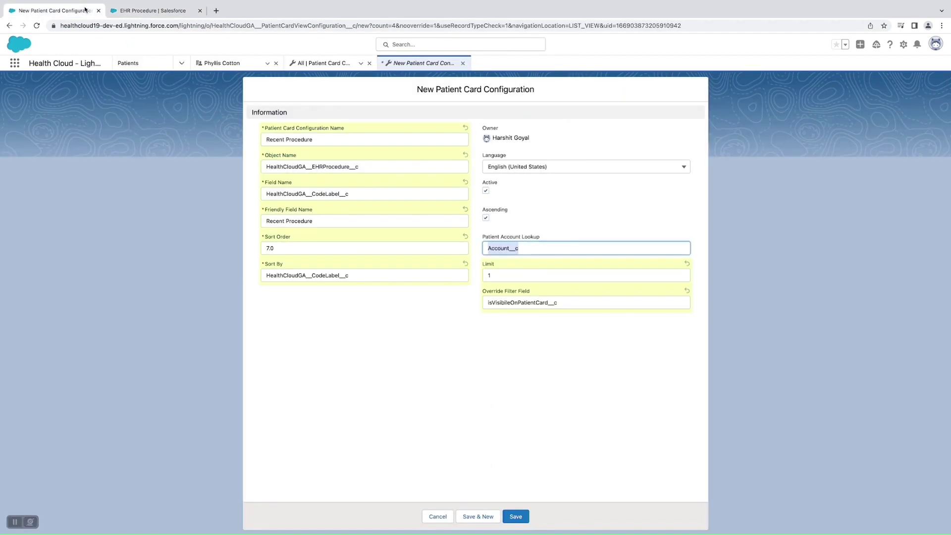
{"action": "left_click", "coordinate": [530, 246]}
{"action": "key", "text": "ctrl+a"}
{"action": "key", "text": "ctrl+v"}
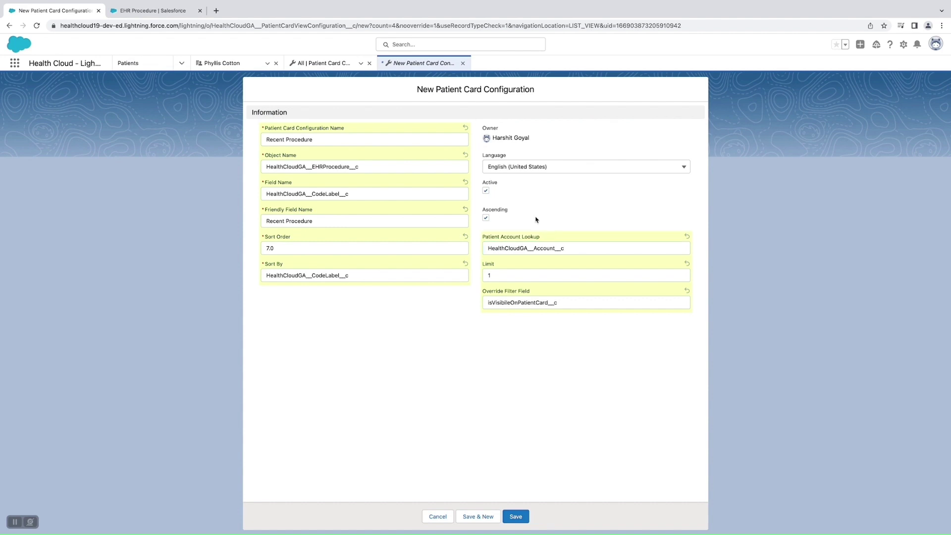
{"action": "left_click", "coordinate": [537, 220]}
{"action": "left_click", "coordinate": [570, 176]}
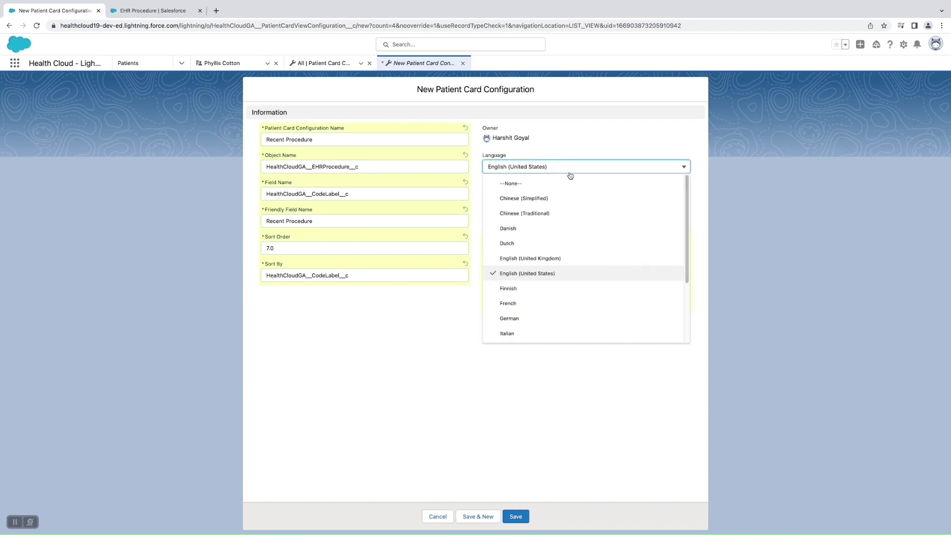
{"action": "left_click", "coordinate": [570, 176]}
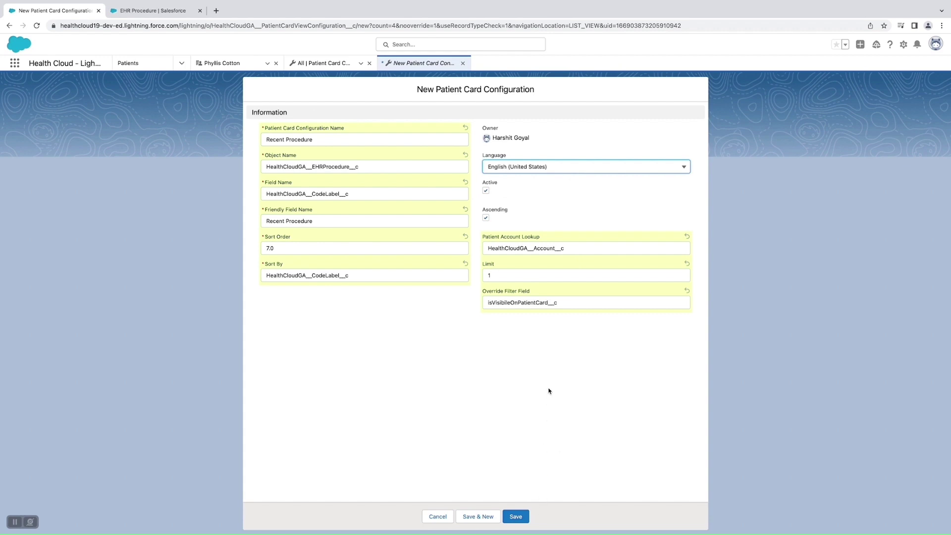
Step: Save the configuration and refresh the patient's card to show Recent Procedure: Knee Replacement
{"action": "left_click", "coordinate": [519, 516]}
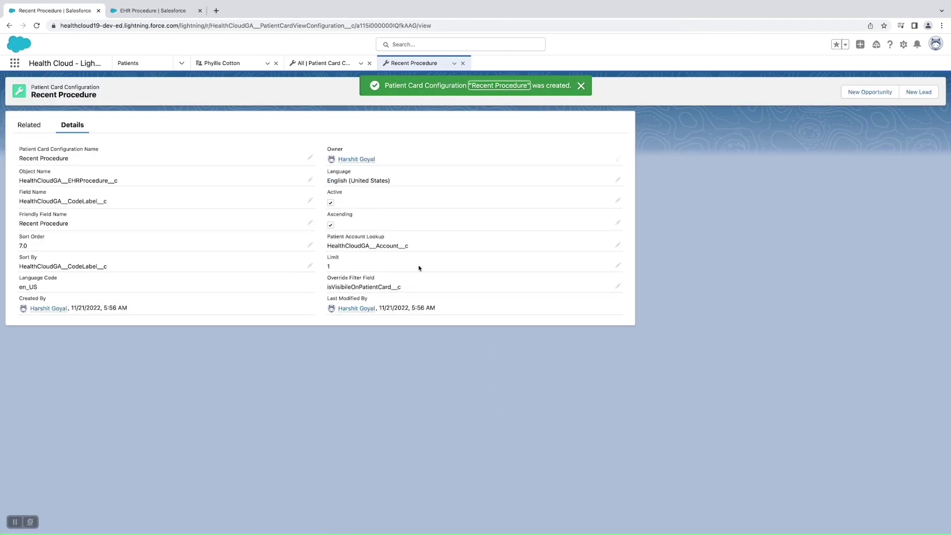
{"action": "left_click", "coordinate": [258, 68]}
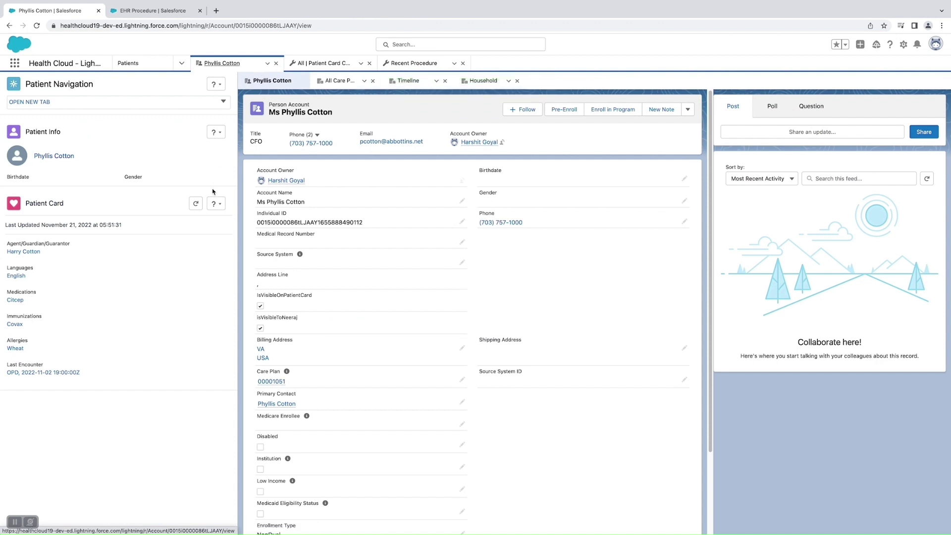
{"action": "left_click", "coordinate": [196, 204]}
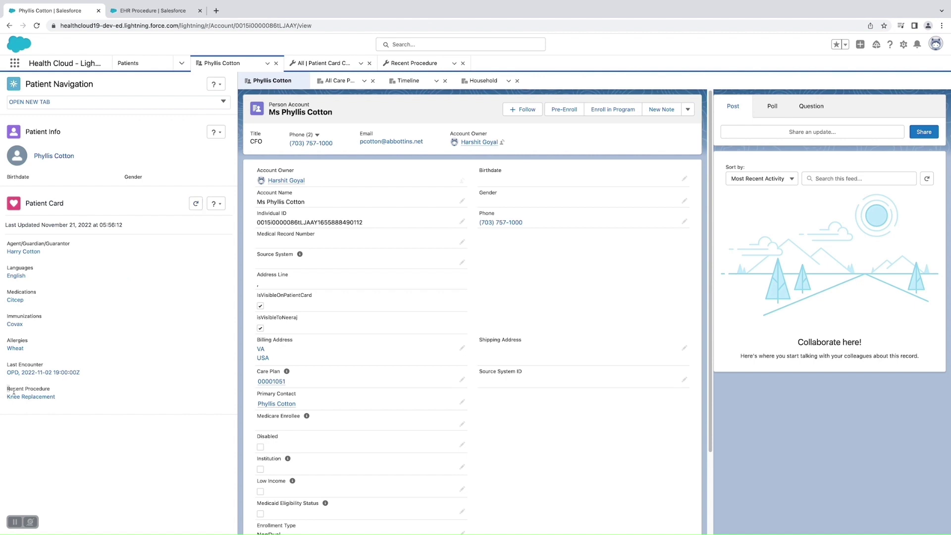
{"action": "left_click_drag", "start_coordinate": [14, 392], "coordinate": [69, 402]}
{"action": "left_click", "coordinate": [69, 410]}
Step: Open the Knee Replacement EHR Procedure record Proc-0 and check its code label
{"action": "left_click", "coordinate": [52, 397]}
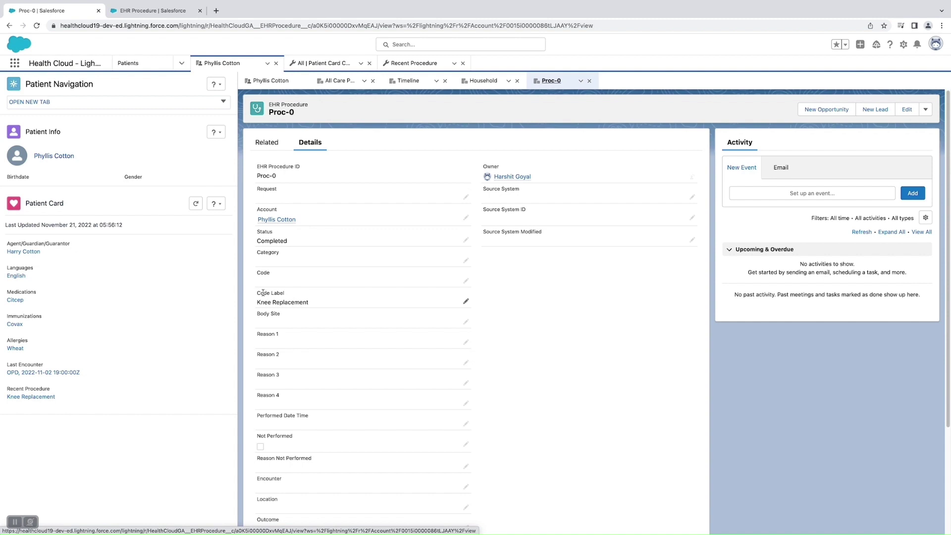
{"action": "left_click_drag", "start_coordinate": [317, 302], "coordinate": [227, 307]}
{"action": "left_click", "coordinate": [322, 311]}
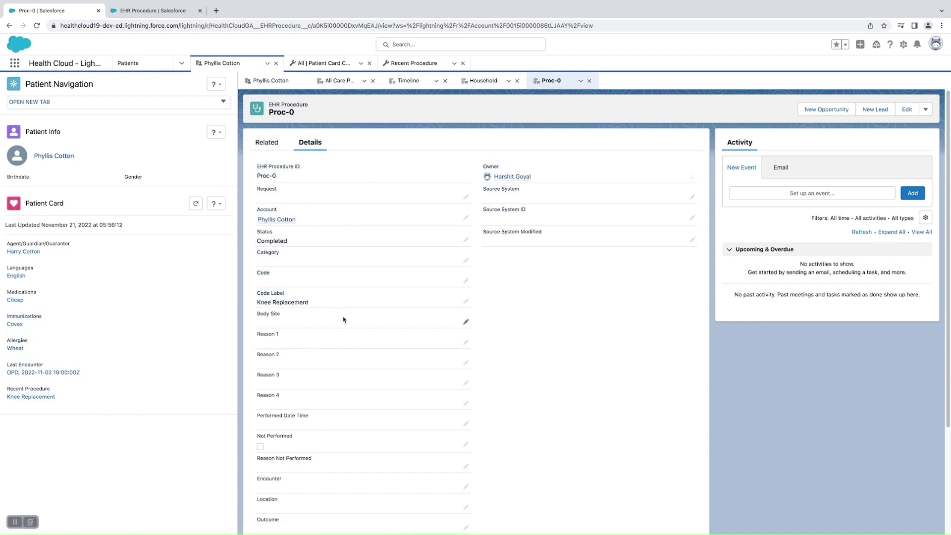